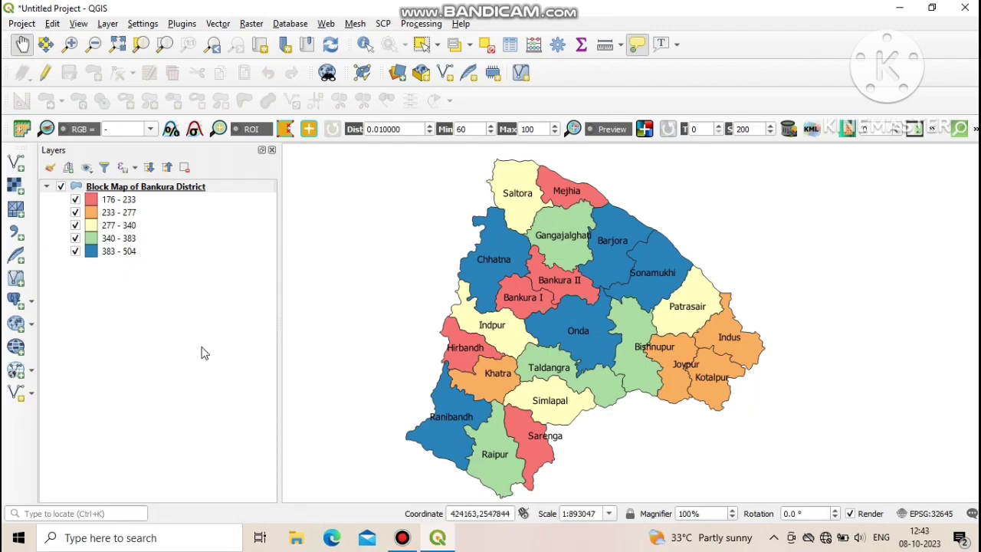
Step: Open the Project menu in the main QGIS window showing the Bankura block map
click(25, 25)
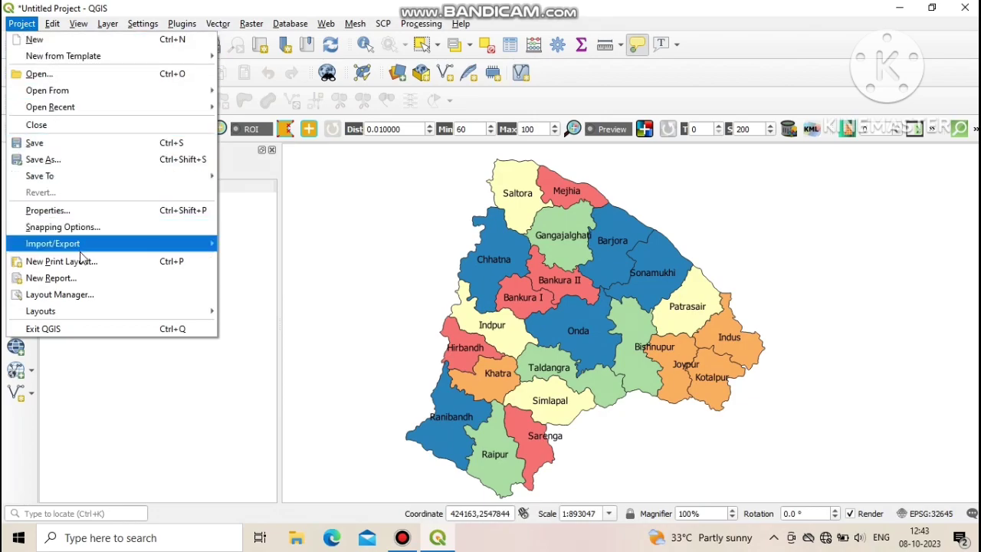
Step: Create a new print layout titled 'Bankura District Map'
click(119, 269)
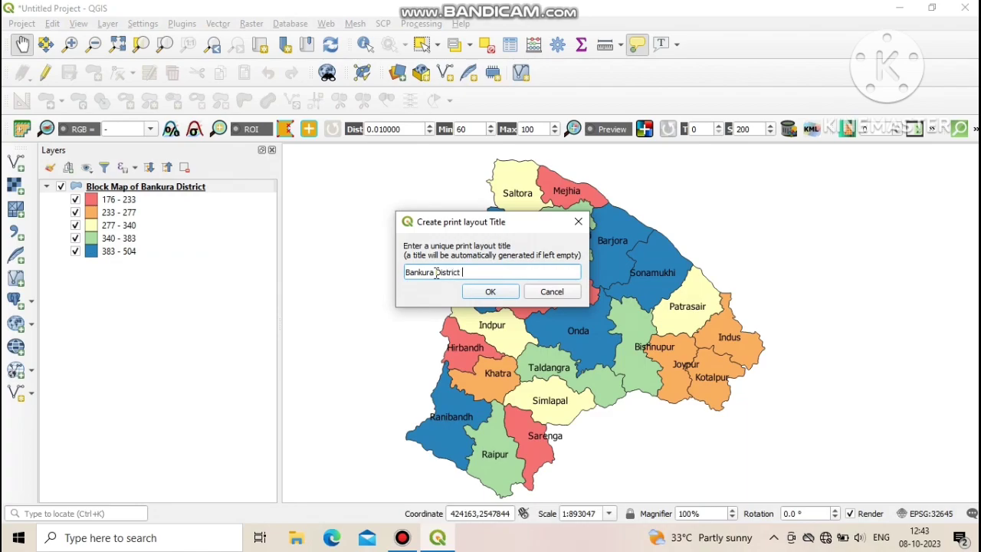
text(Bankura District Map)
click(475, 291)
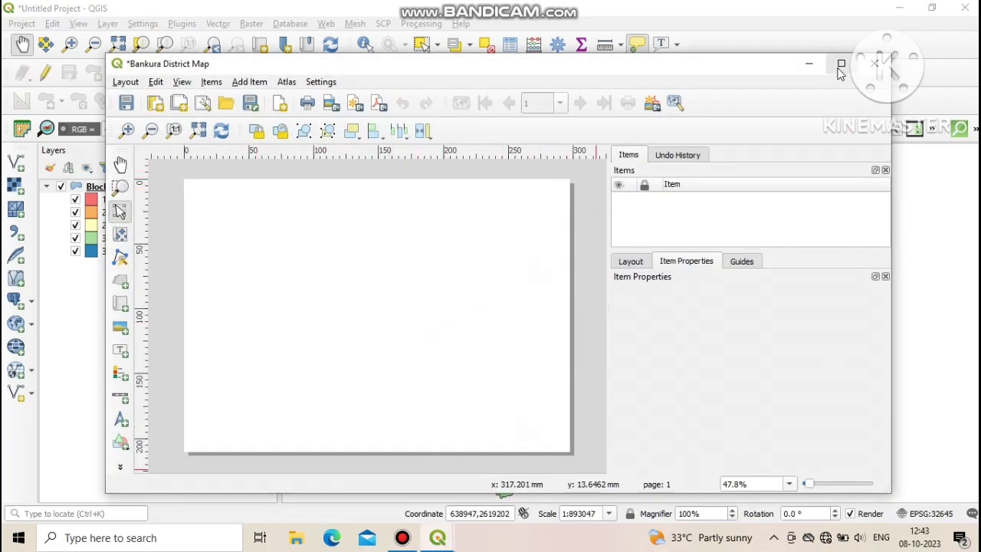
Step: Maximize the layout window and glance at the Add Item list without adding anything
click(840, 66)
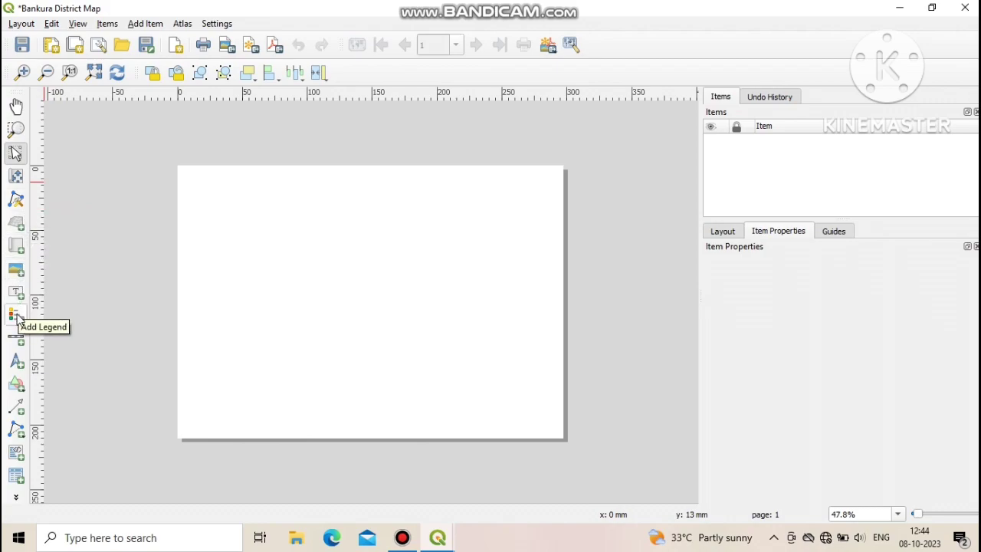
click(139, 26)
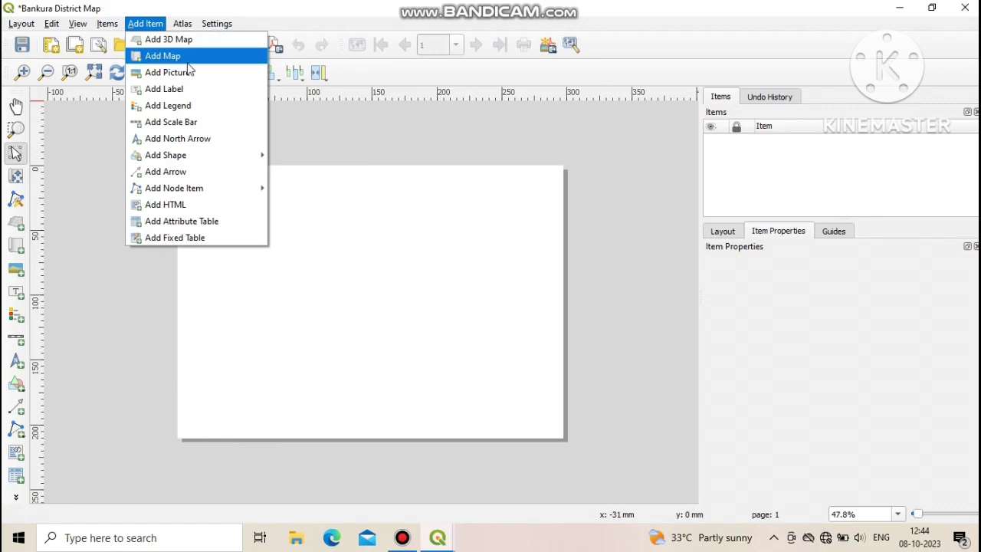
mouse_move(165, 154)
click(95, 186)
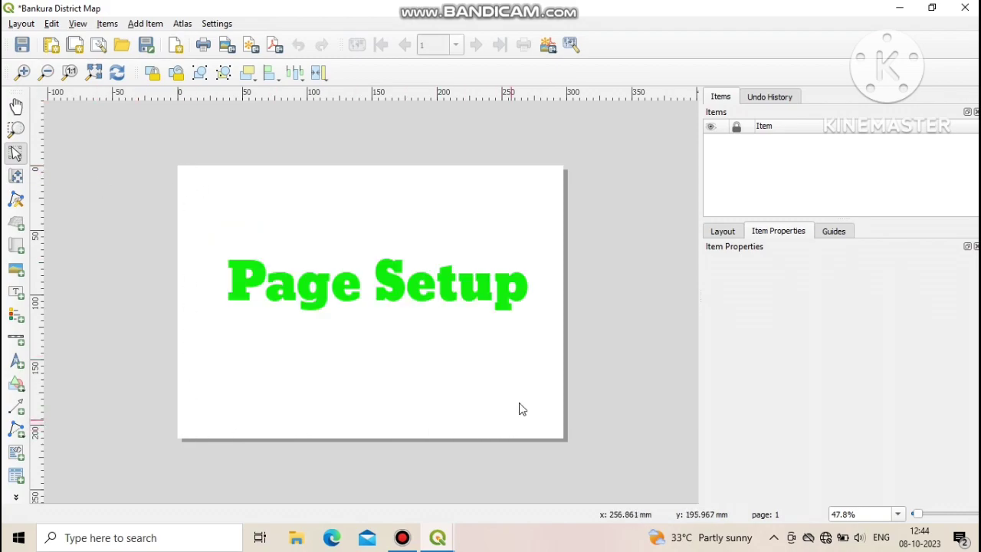
click(20, 25)
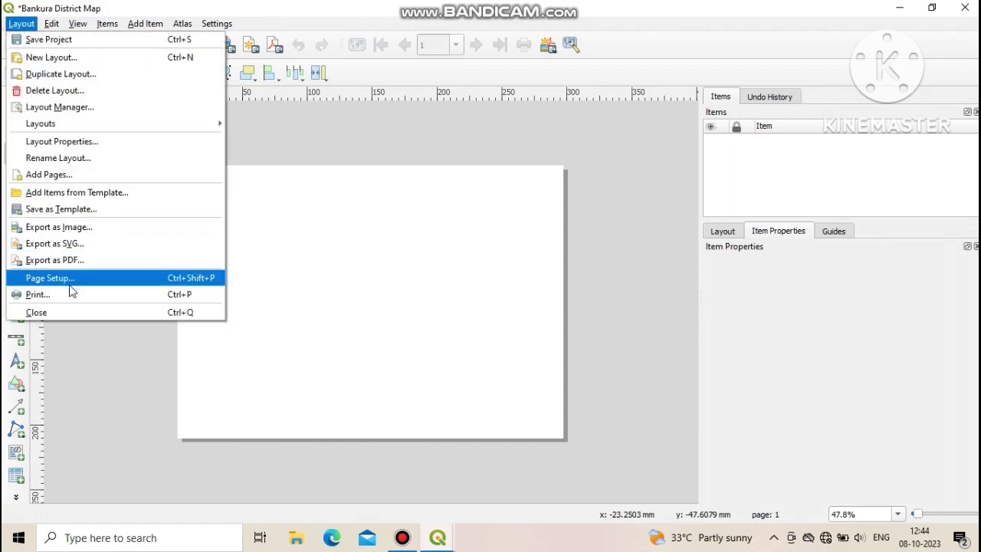
click(50, 281)
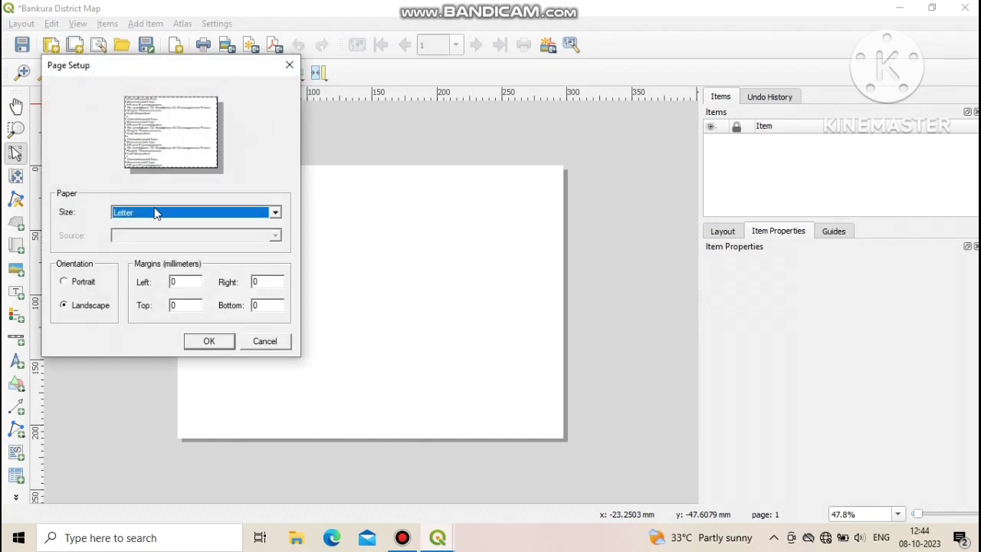
click(134, 214)
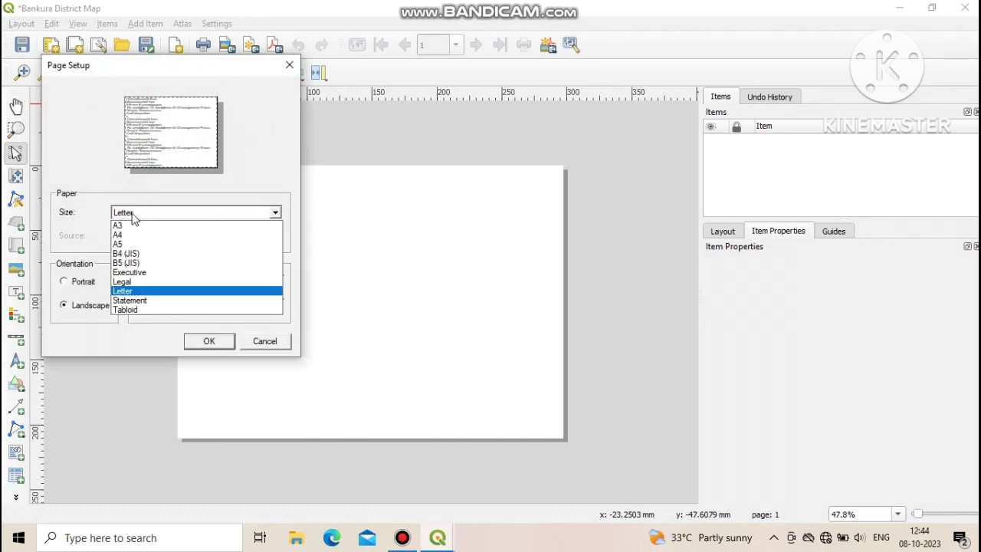
click(132, 236)
click(134, 213)
click(134, 291)
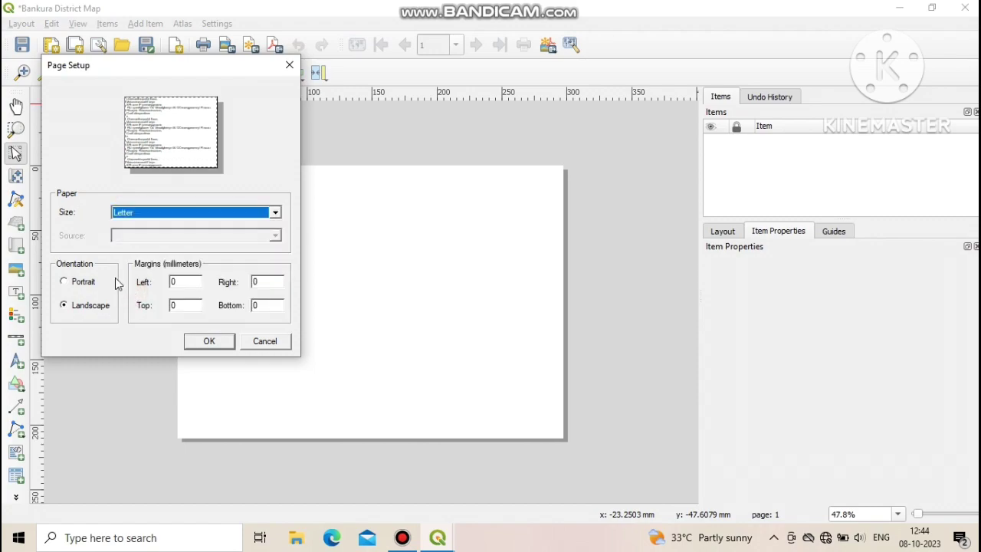
click(76, 289)
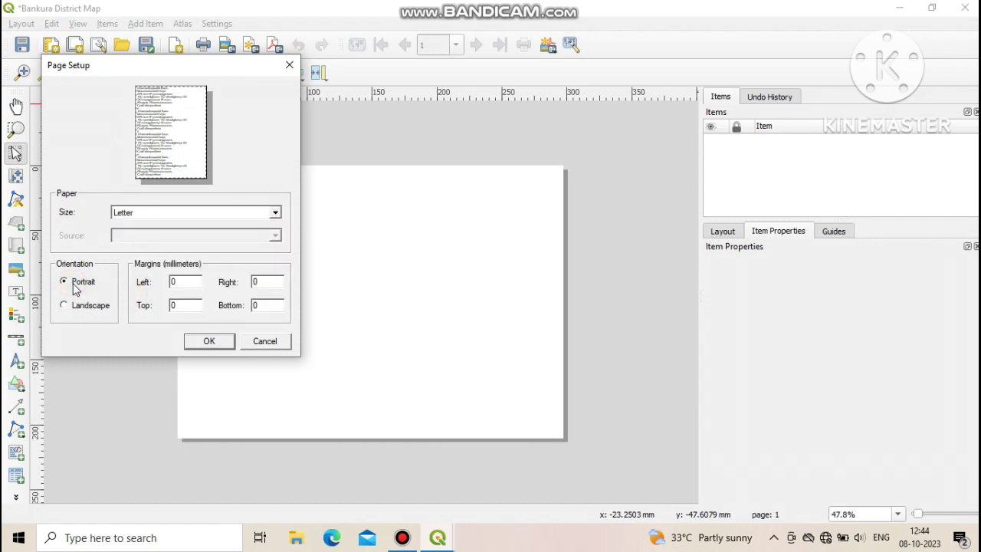
click(68, 307)
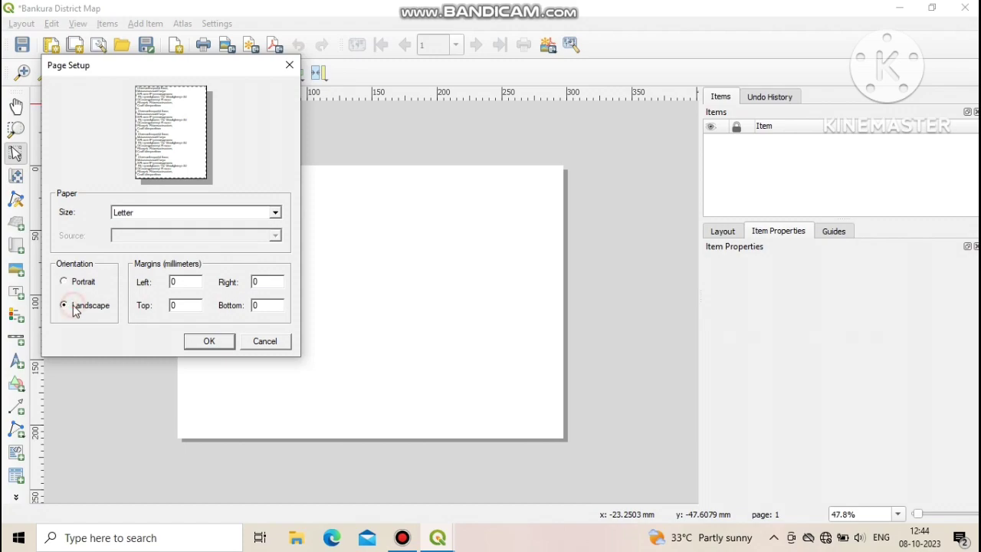
click(210, 341)
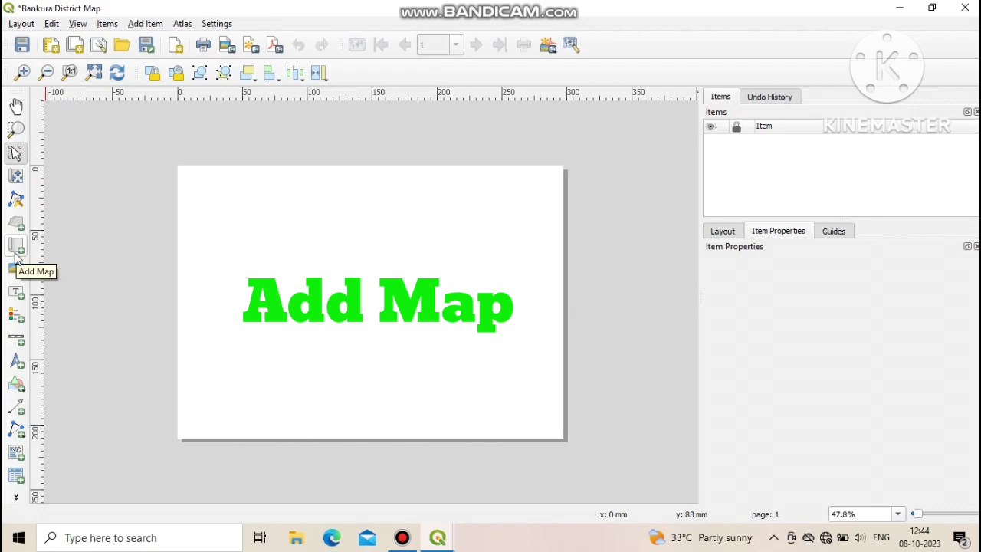
Step: Add a map frame across the page centre and nudge it into position
click(145, 24)
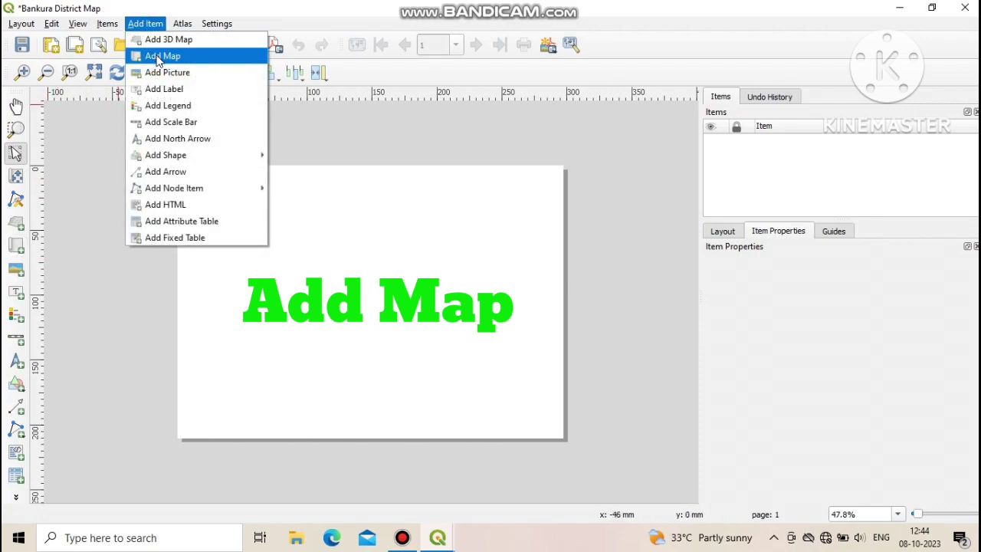
click(157, 57)
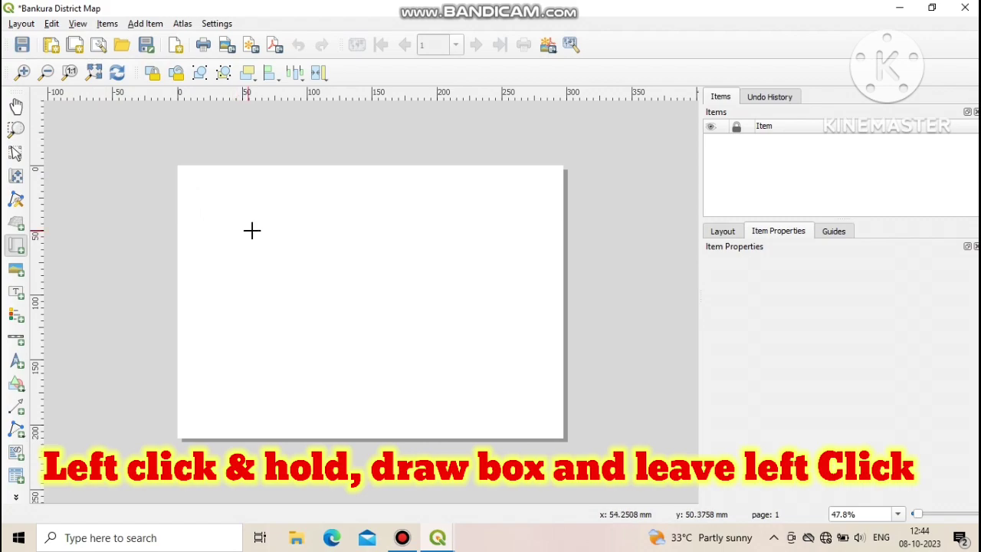
drag(265, 213, 491, 407)
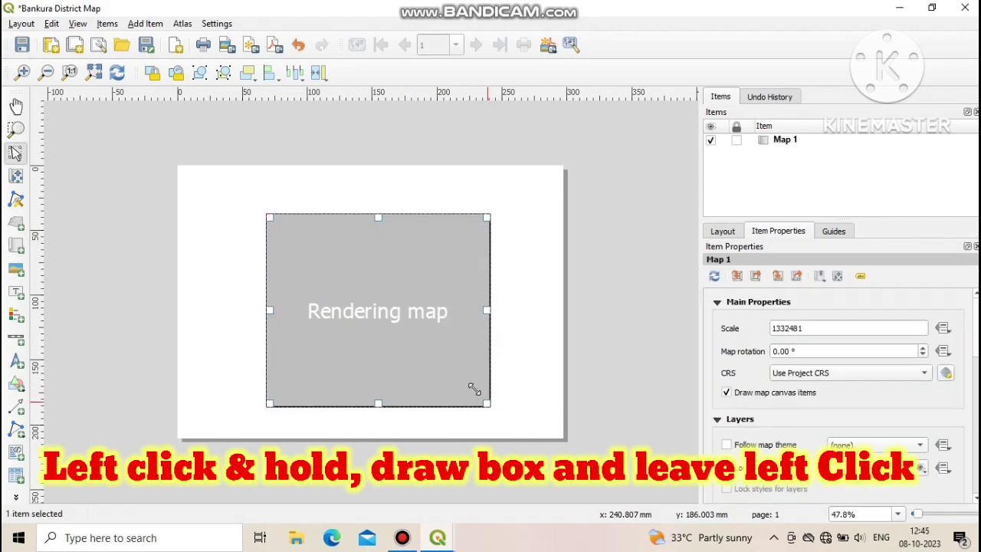
drag(417, 329, 396, 313)
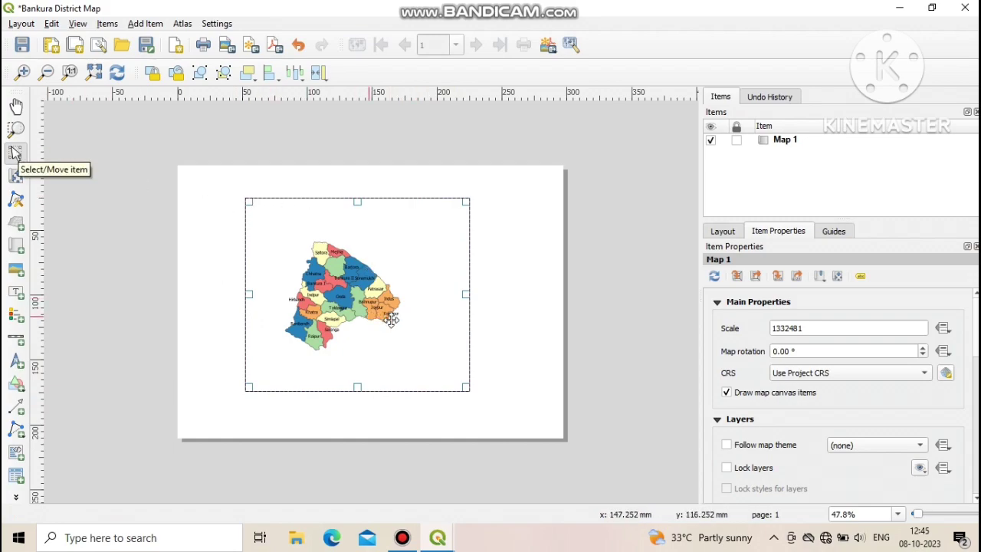
mouse_move(407, 302)
mouse_down()
mouse_move(429, 291)
mouse_move(410, 267)
mouse_up()
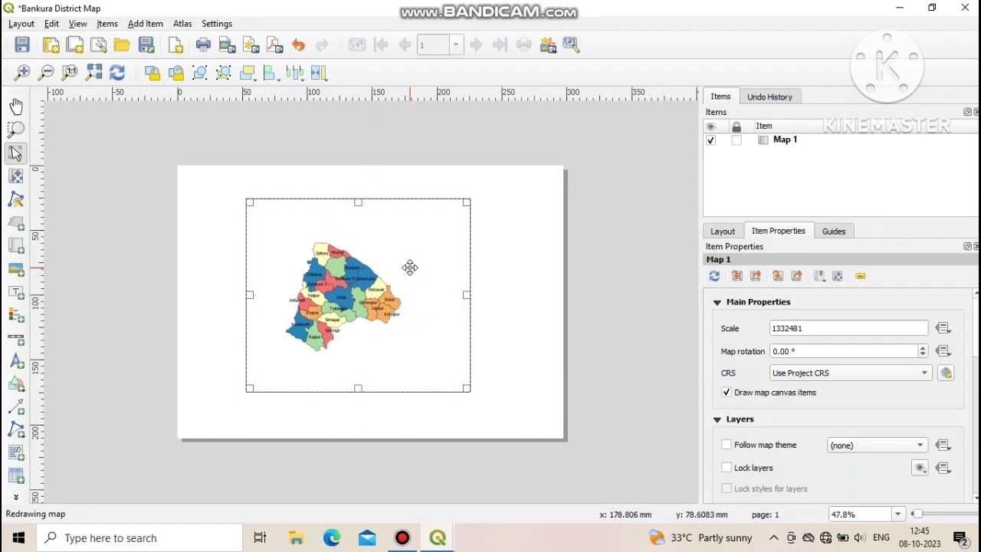
click(17, 176)
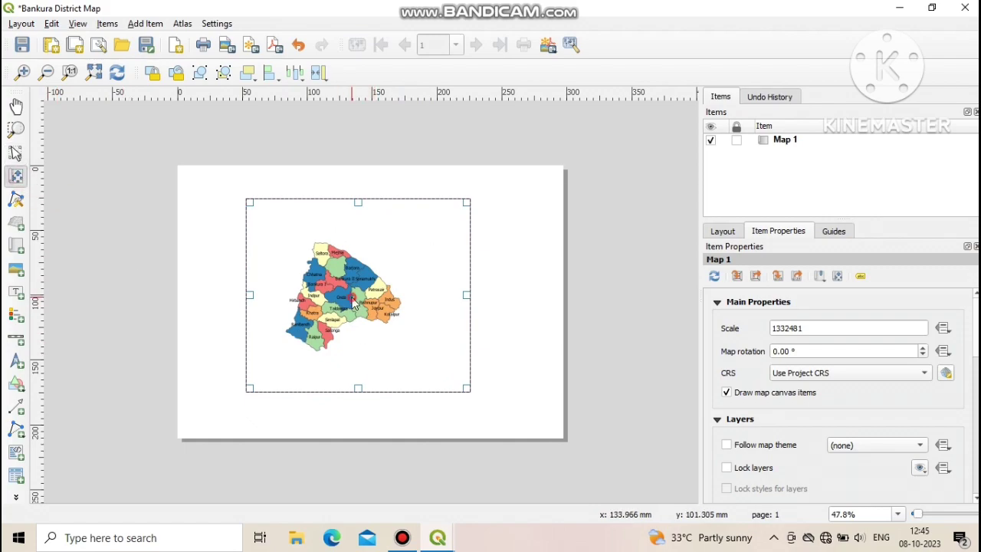
Step: Shift the map content slightly right and set the map scale to 1:832,481
drag(356, 304, 370, 301)
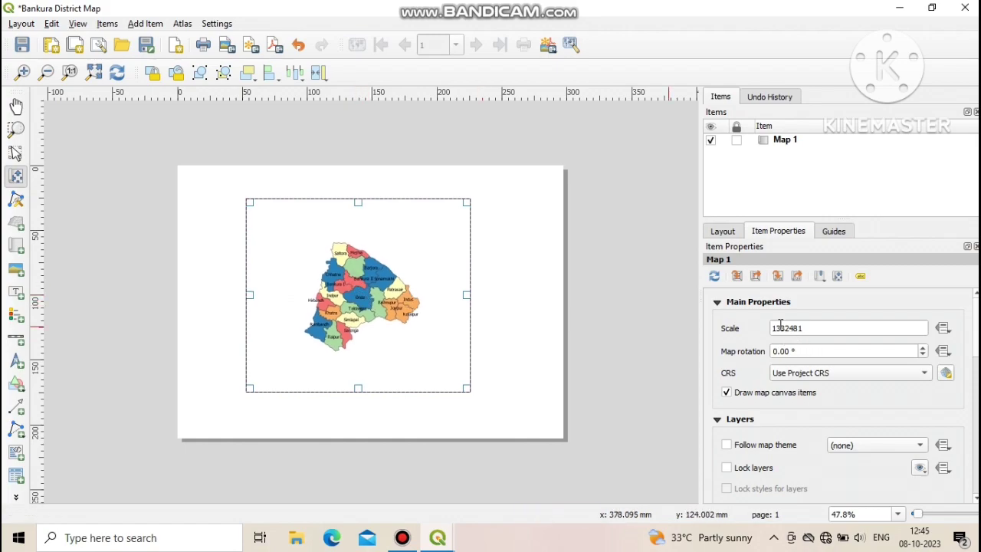
drag(780, 327, 769, 325)
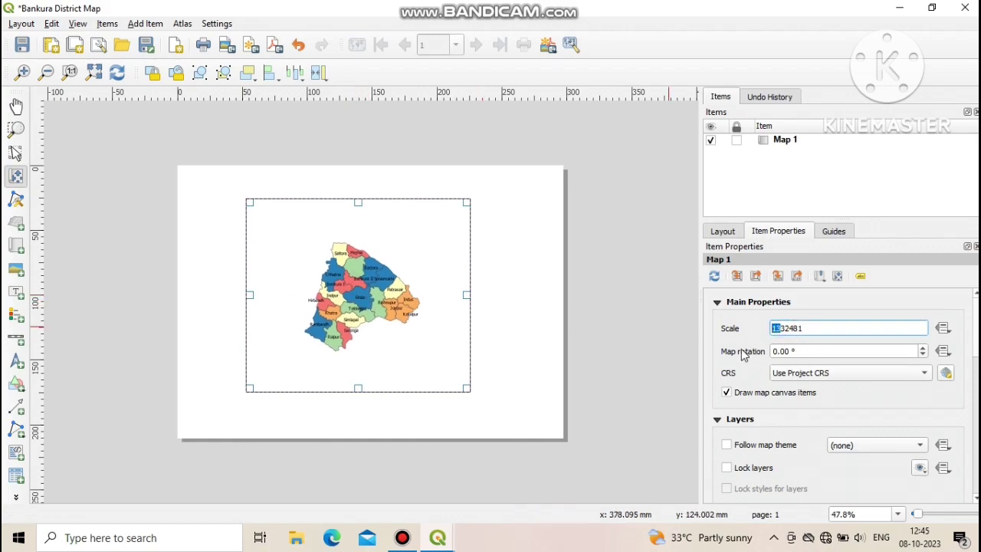
text(10)
key(Return)
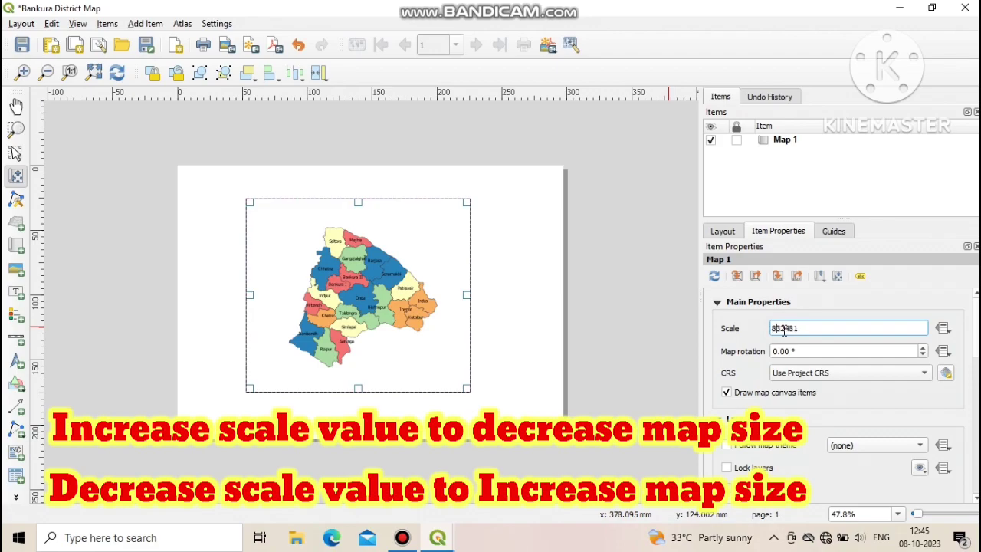
key(Return)
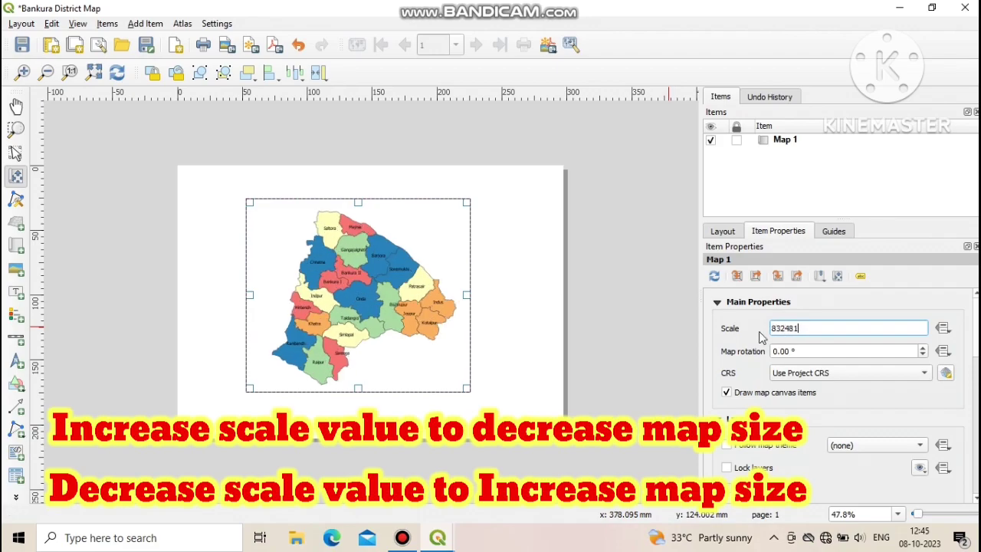
click(352, 296)
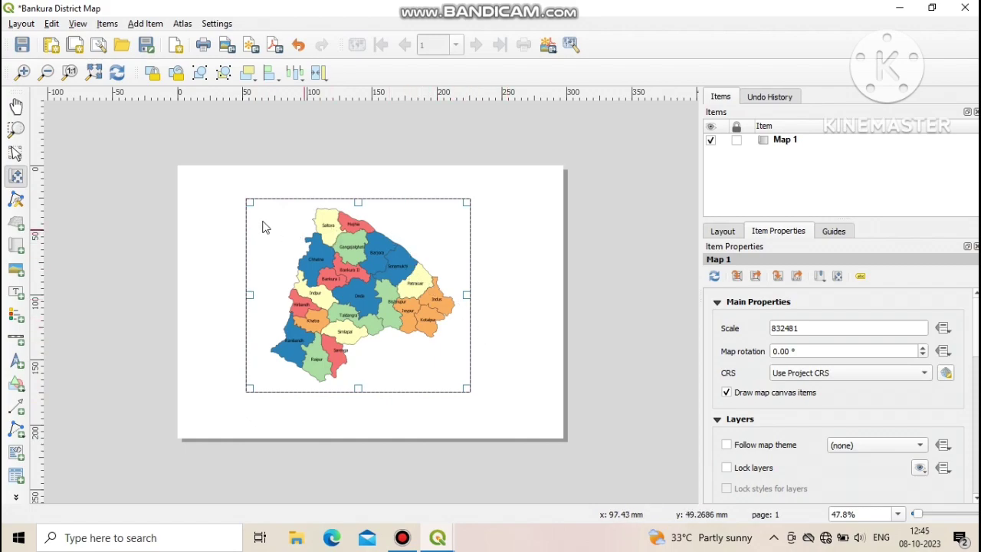
Step: Switch to the Select/Move Item tool and zoom the layout view in and back out
click(16, 153)
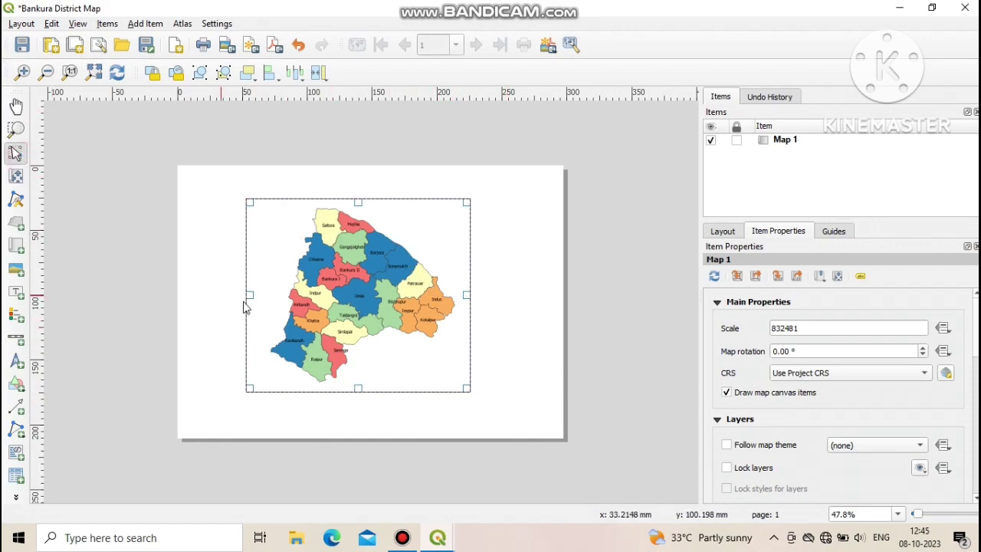
scroll(508, 311, up, 1)
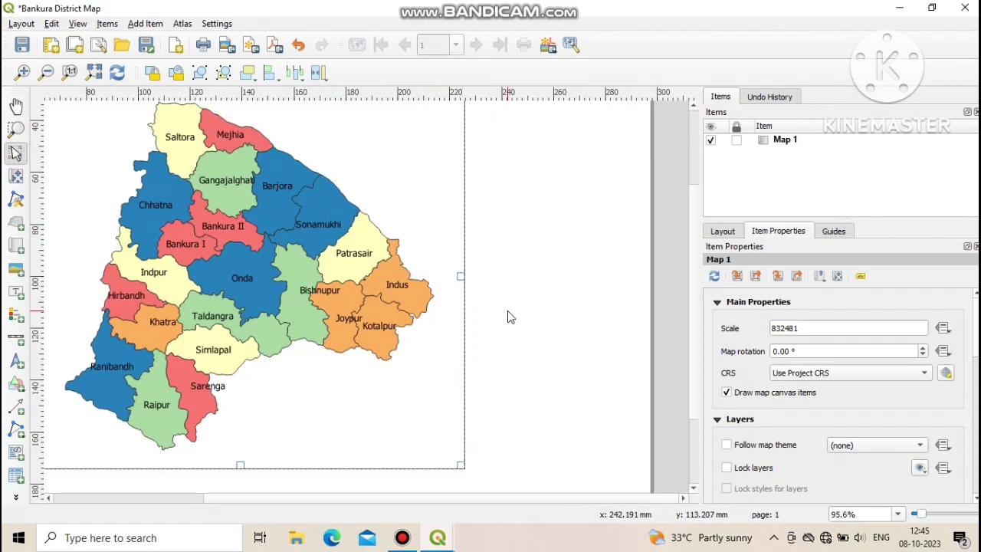
scroll(508, 313, down, 1)
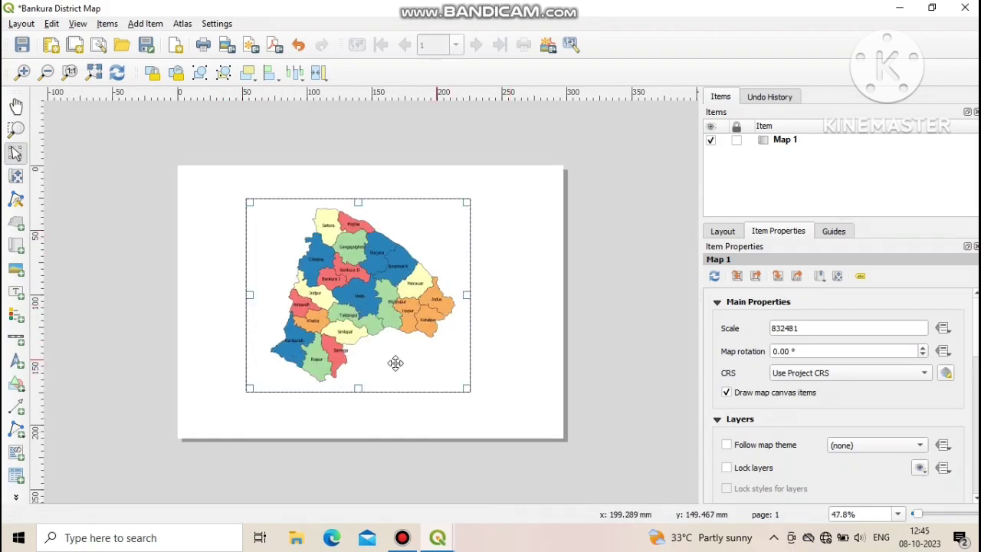
click(925, 348)
click(924, 349)
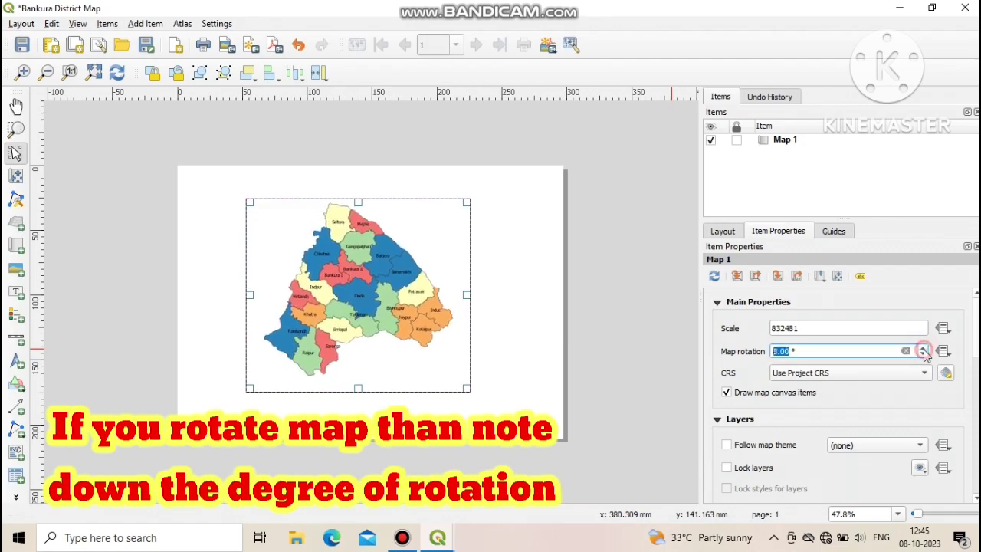
click(923, 354)
click(924, 355)
click(923, 354)
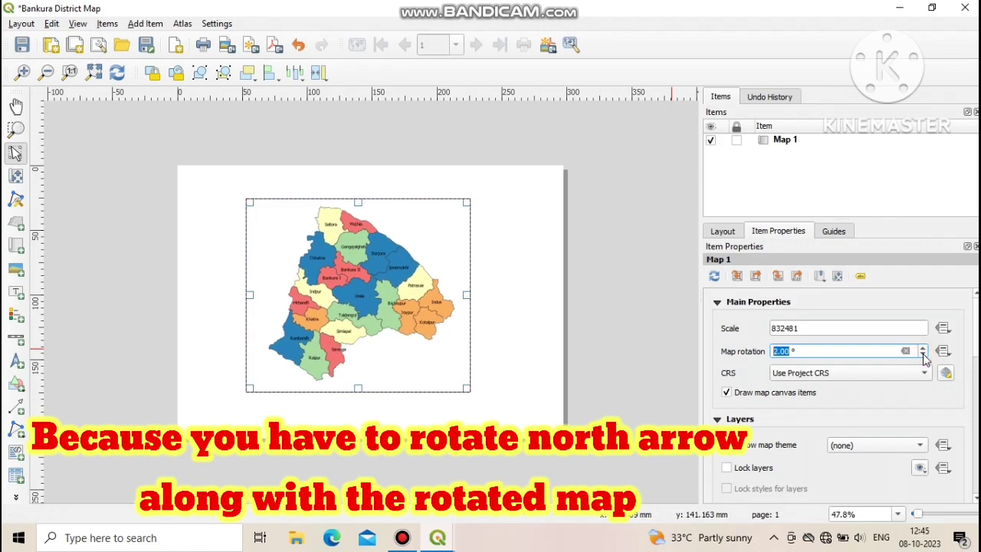
click(923, 354)
click(923, 354)
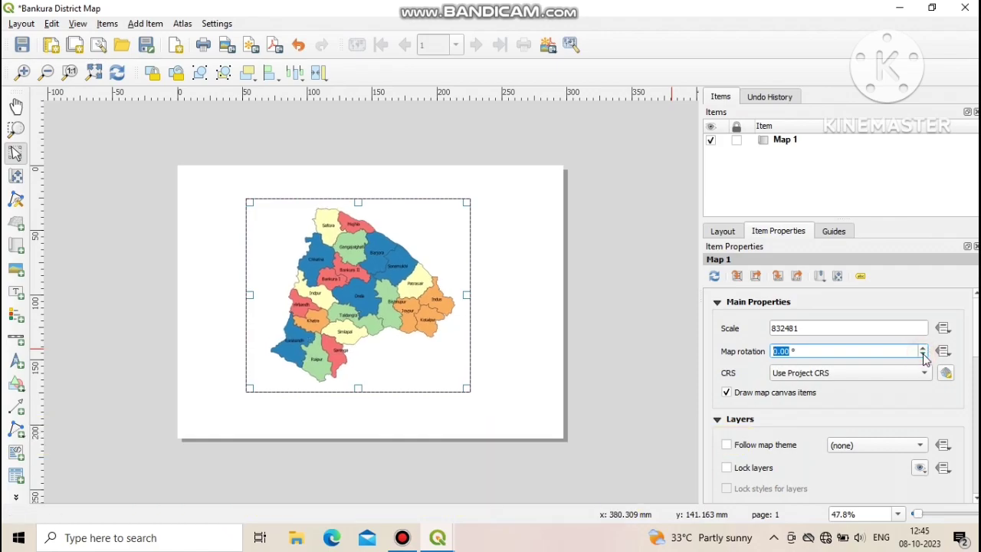
click(806, 354)
Step: Turn on the map item's Frame with a thickness of 0.55 mm
scroll(718, 457, down, 1)
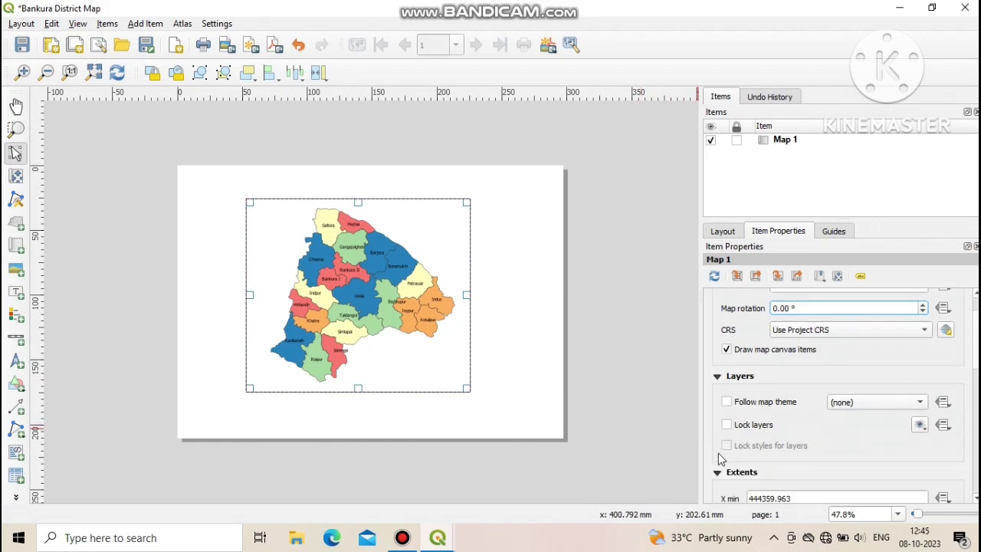
scroll(718, 457, down, 2)
scroll(718, 458, down, 2)
scroll(719, 457, down, 2)
scroll(718, 457, down, 1)
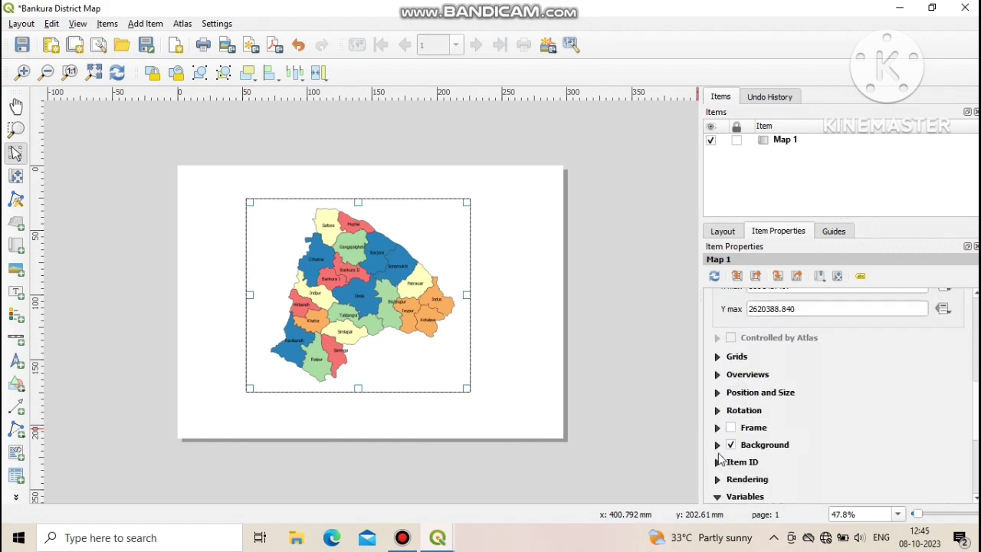
click(717, 428)
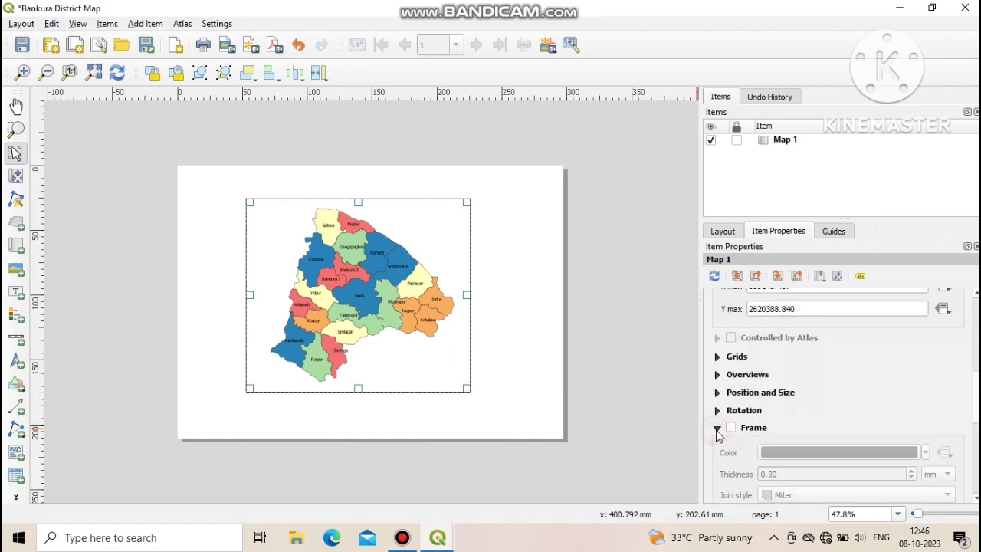
click(730, 427)
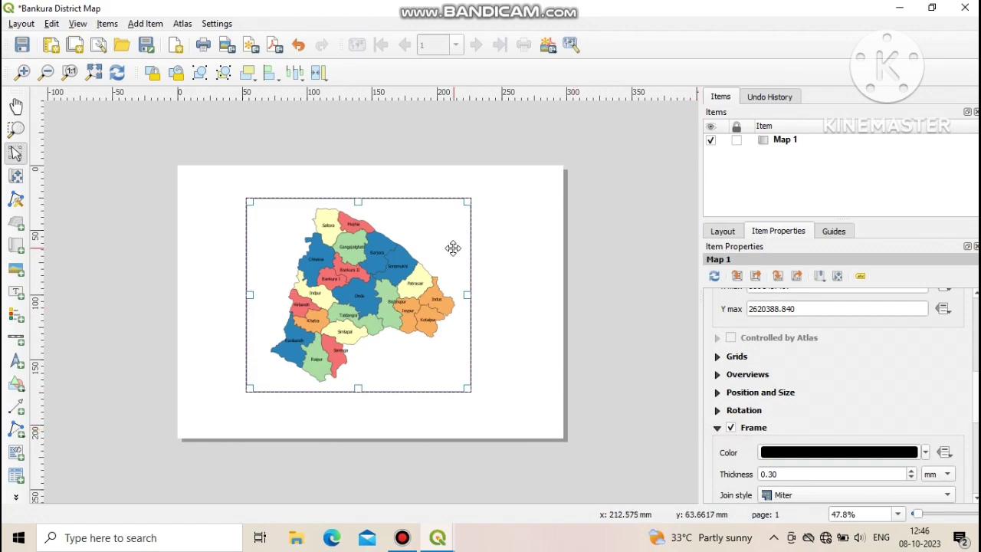
scroll(476, 297, up, 1)
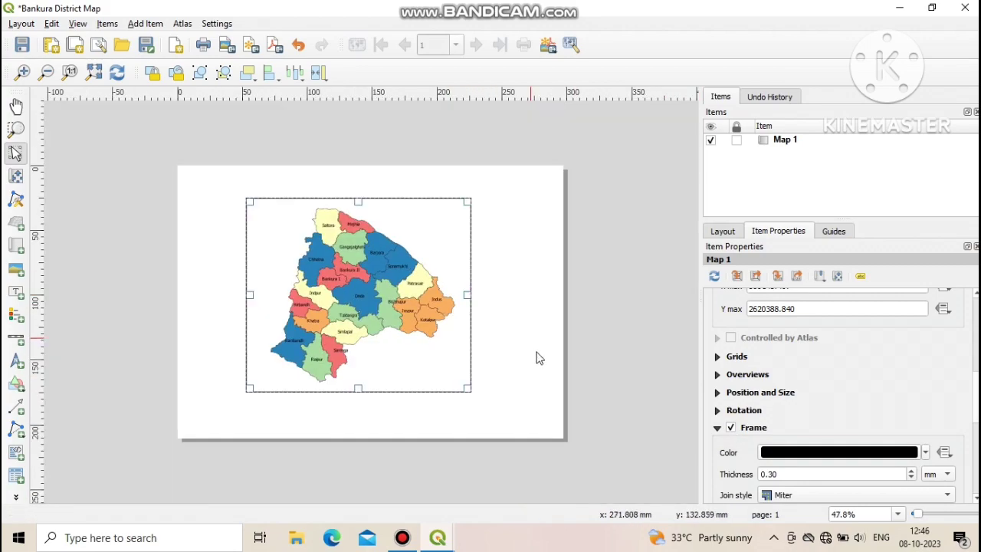
scroll(722, 472, down, 1)
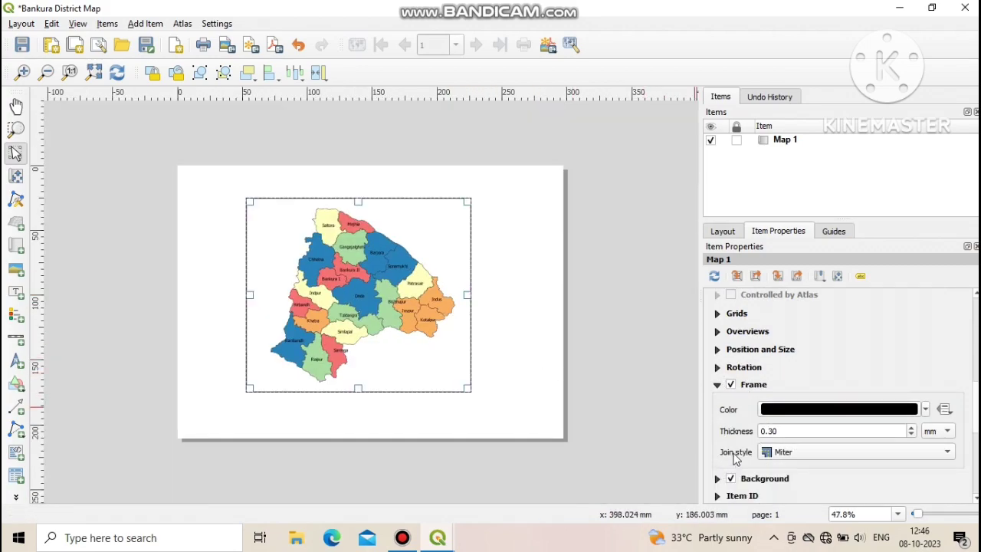
double_click(775, 432)
text(0.5)
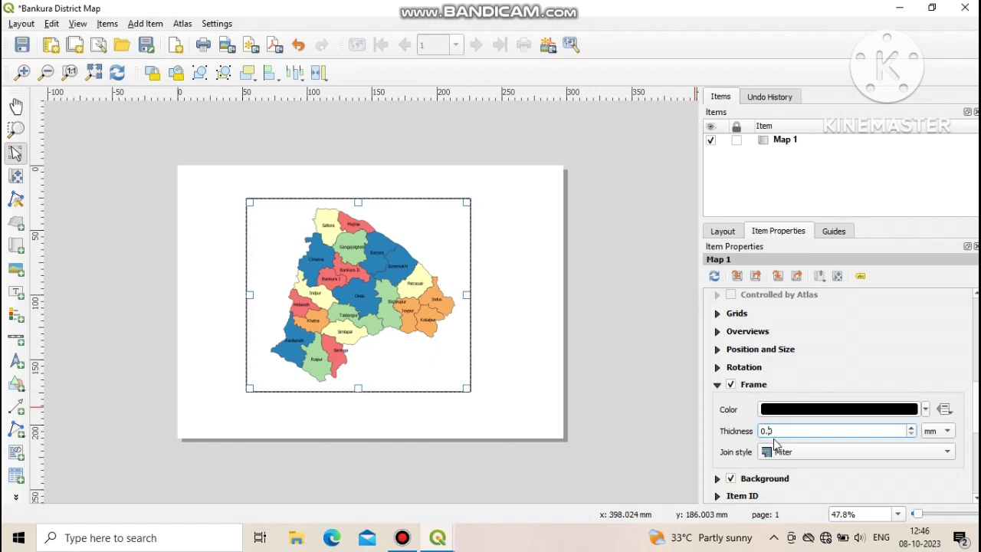
text(5)
Step: Reselect the map item and browse its properties, expanding the Variables section
click(345, 221)
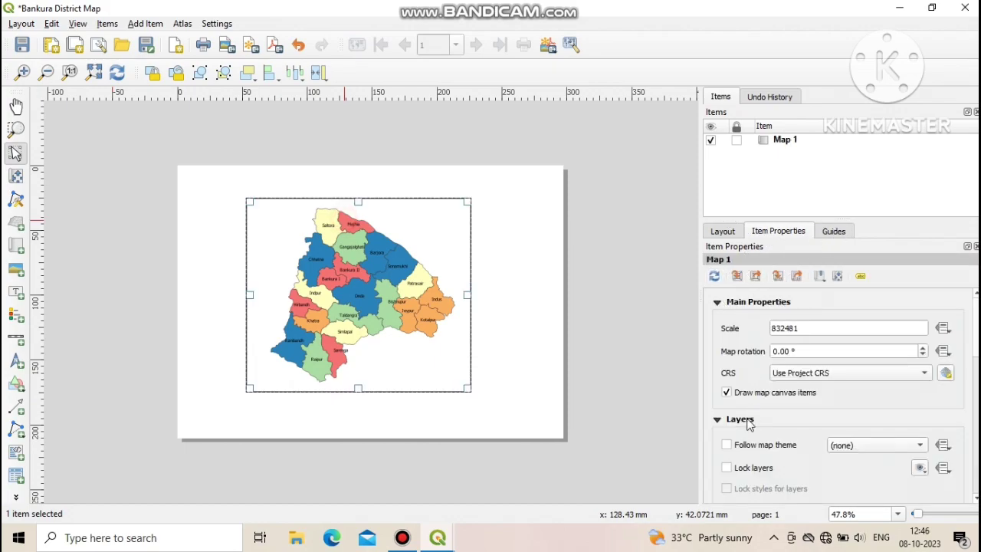
scroll(752, 421, down, 2)
scroll(755, 435, down, 1)
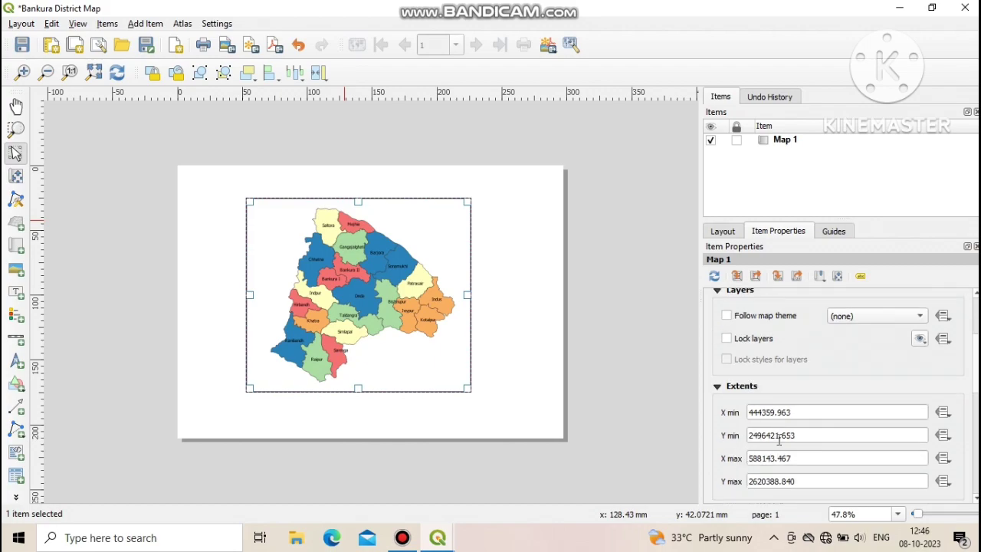
scroll(726, 460, down, 1)
scroll(732, 452, down, 2)
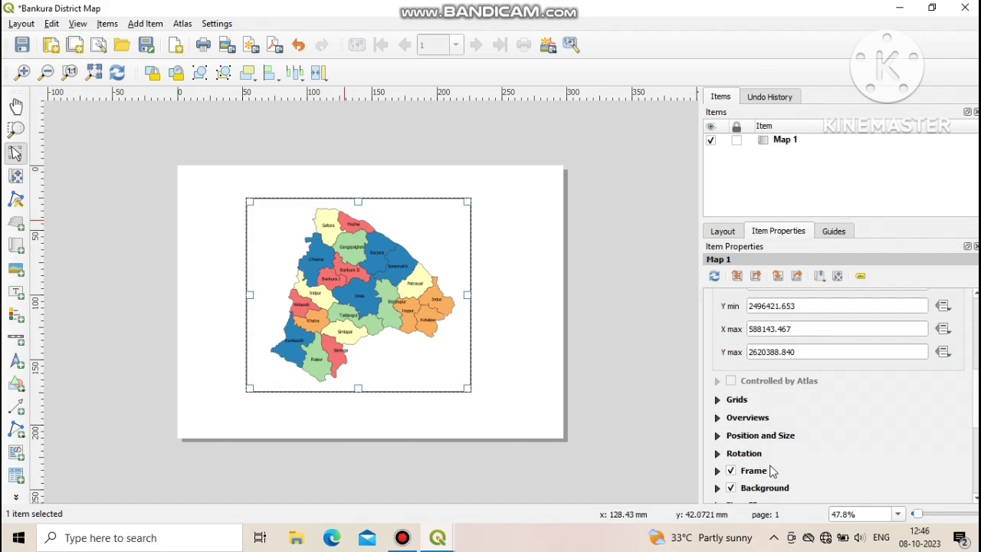
scroll(774, 469, down, 2)
click(737, 454)
scroll(782, 436, down, 1)
scroll(780, 436, up, 2)
scroll(795, 429, up, 3)
scroll(800, 427, up, 2)
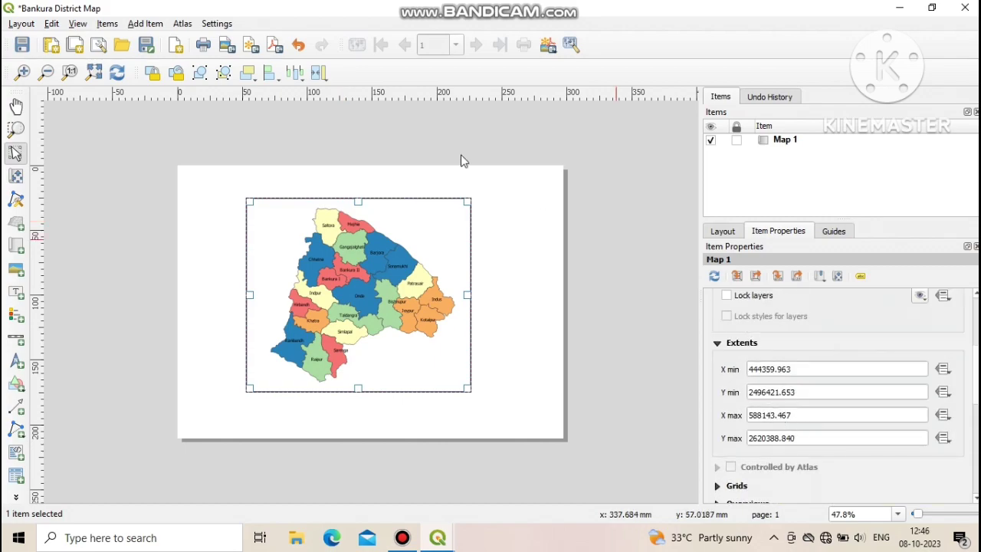
Step: Save the project as 'Bankura Layout Project' from the Layout menu
click(22, 23)
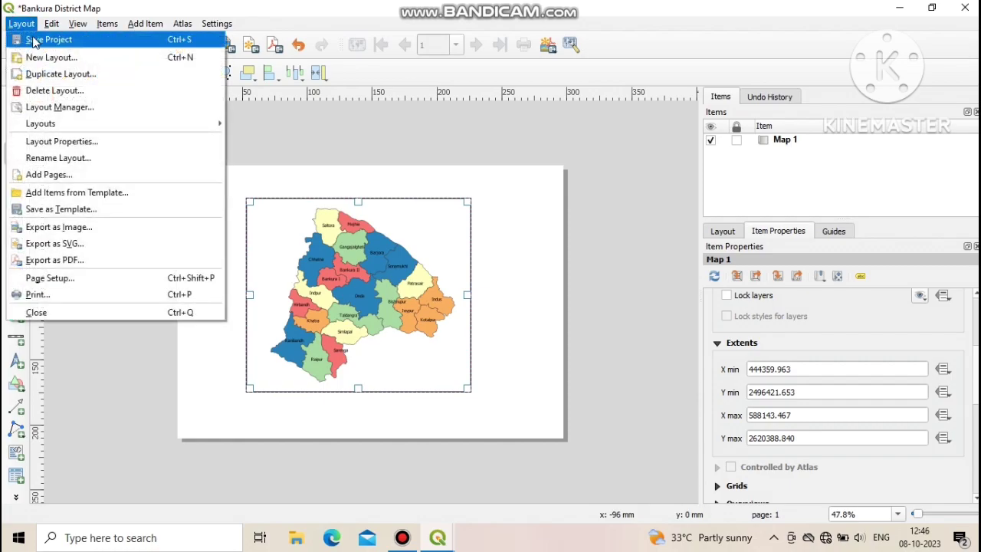
click(46, 39)
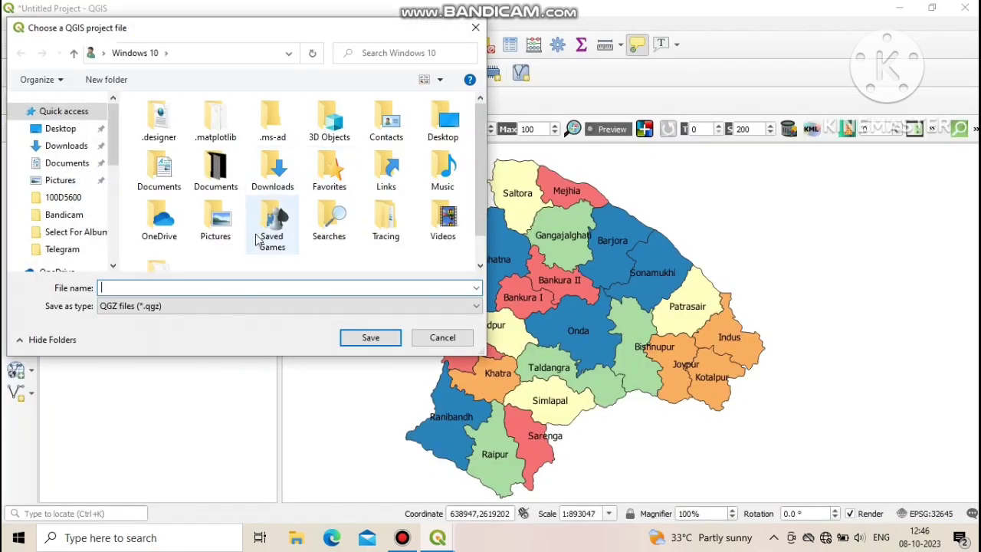
text(Bankura Layout Project)
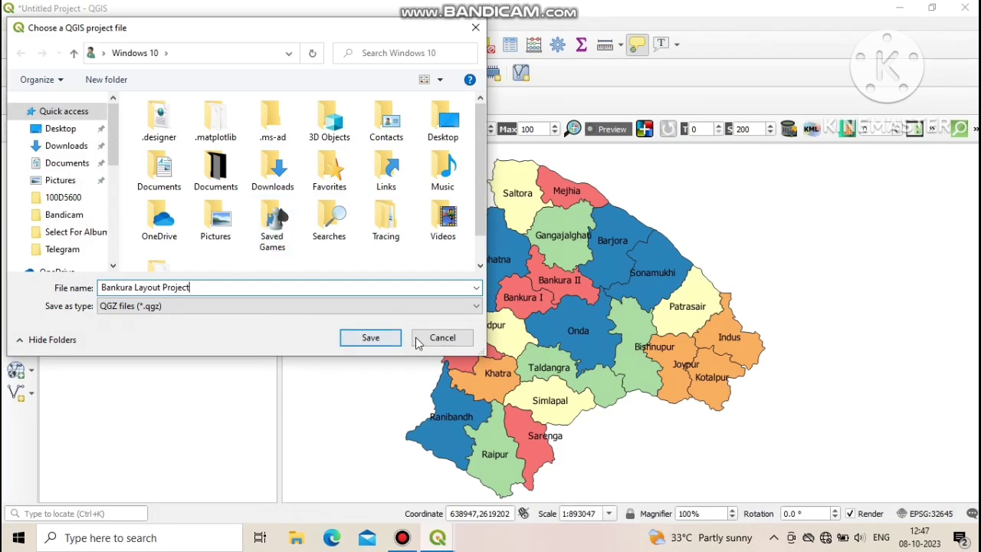
click(371, 338)
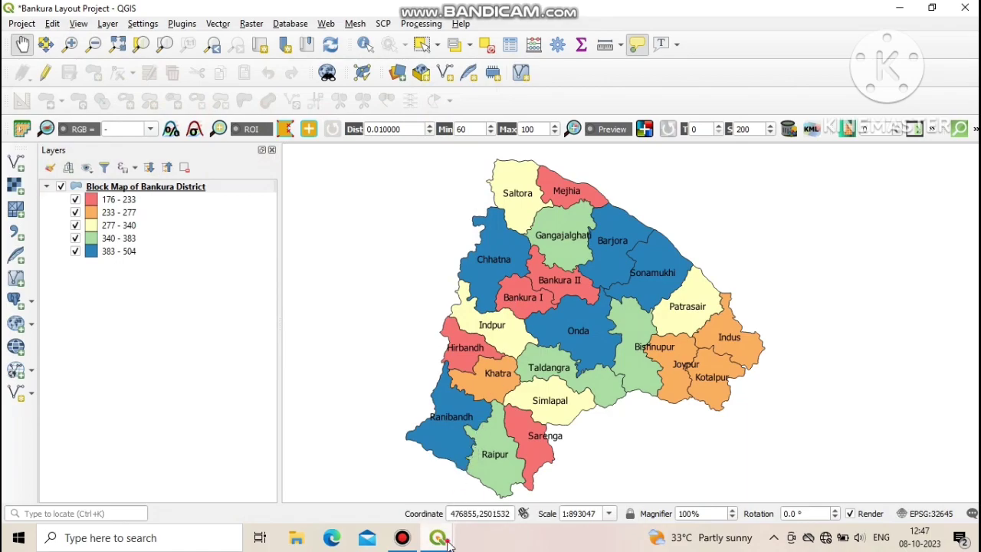
Step: Bring the Bankura District Map layout back to the front and show its Layout menu
click(510, 500)
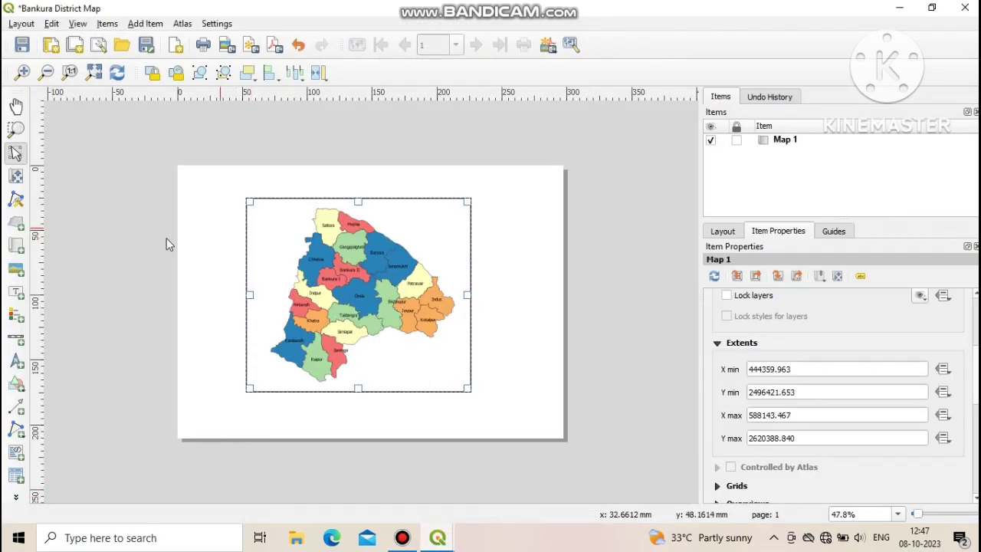
click(17, 25)
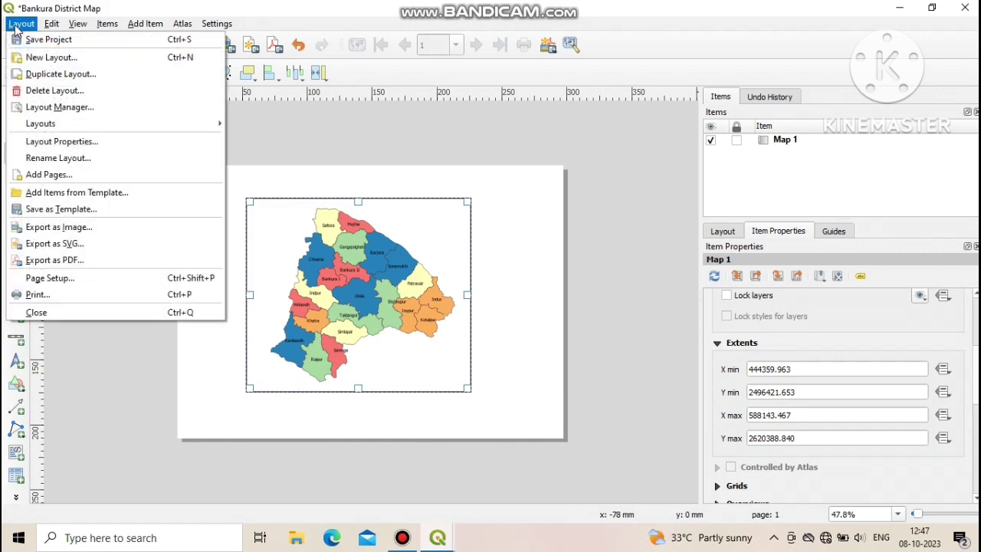